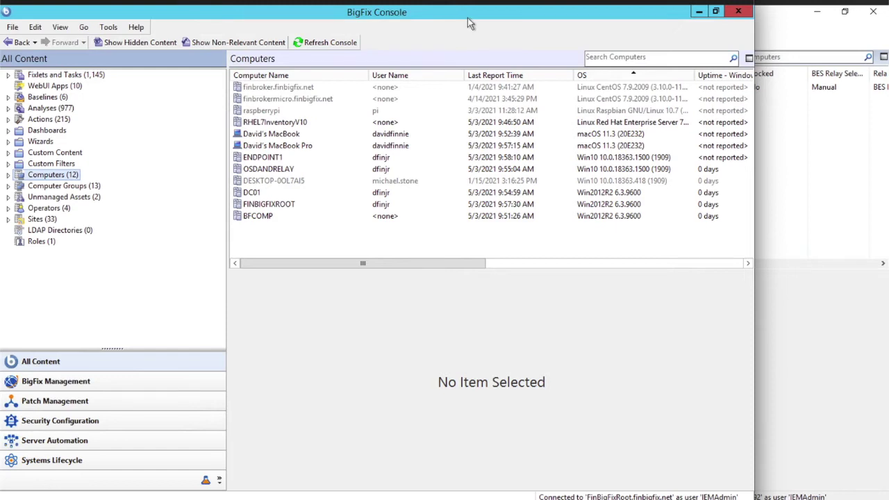
Review ENDPOINT1 in the FinBigFixRoot console and RHELRoot.finbigfix.net in the second console, and bring up the endpoint's Command Prompt with the rhelroot ping.
{"action": "left_click", "coordinate": [304, 158]}
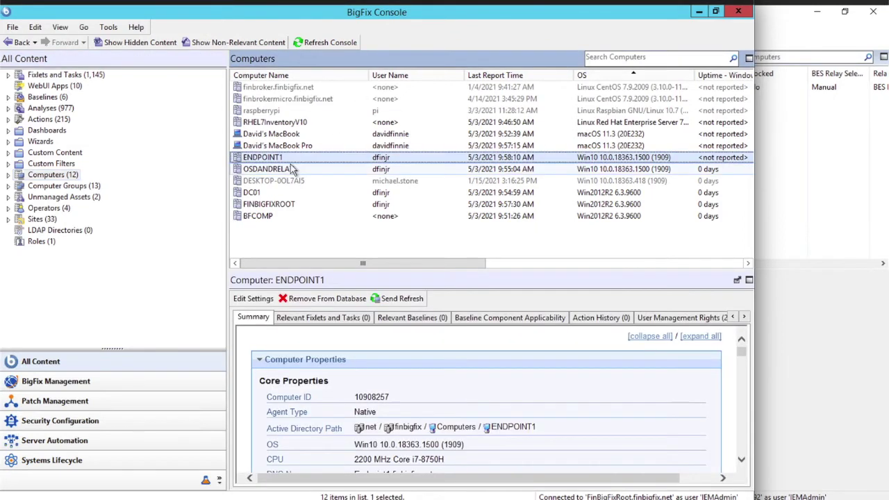
{"action": "left_click", "coordinate": [763, 11]}
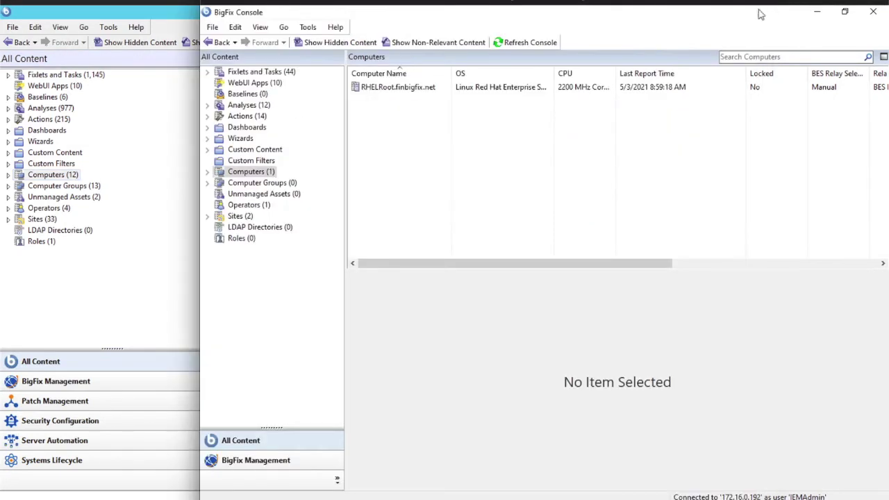
{"action": "left_click", "coordinate": [416, 87]}
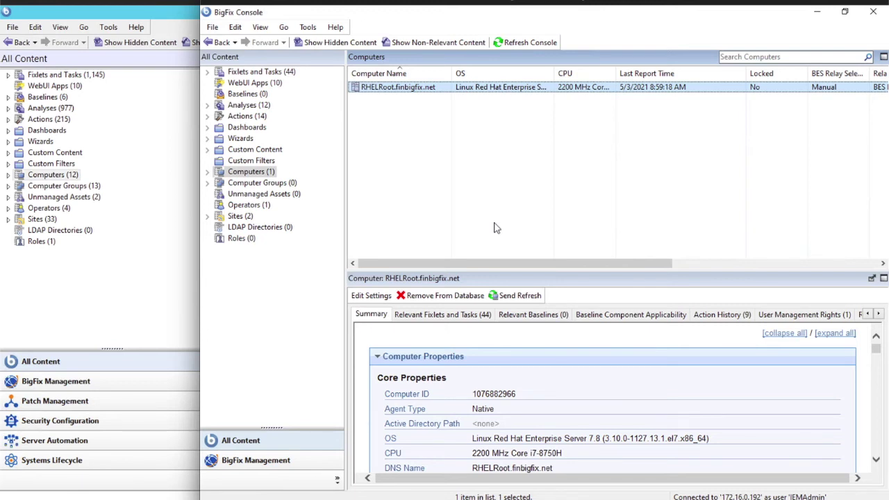
{"action": "left_click", "coordinate": [82, 321]}
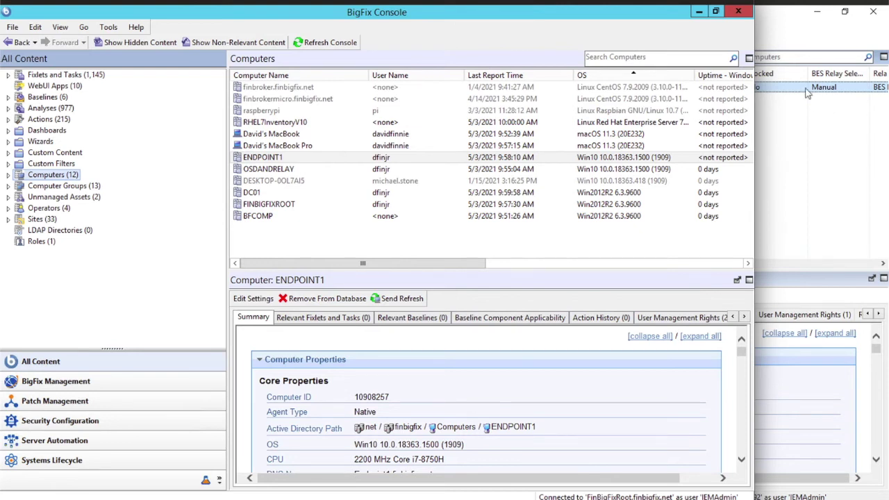
{"action": "left_click", "coordinate": [773, 7]}
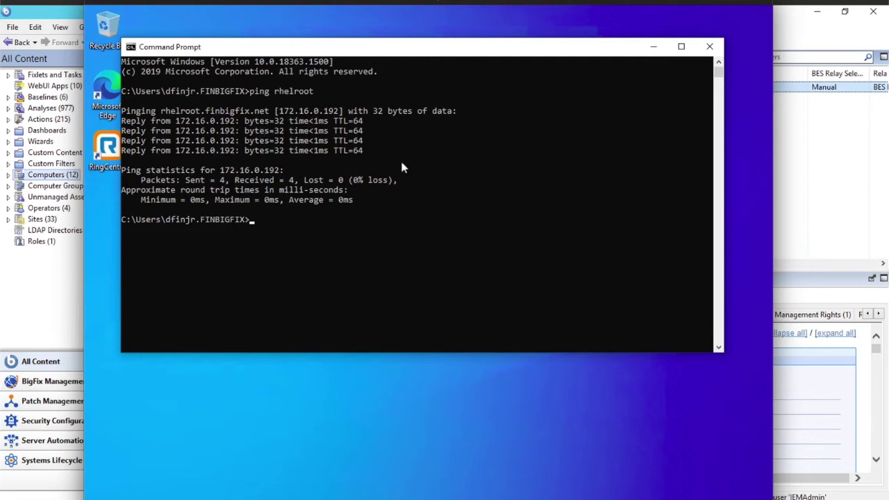
Search the FinBigFixRoot console's Fixlets and Tasks for "masthead" and review the original Switch BES Client Action Site Masthead task and its OVER TO RHEL ROOT version.
{"action": "left_click", "coordinate": [31, 287]}
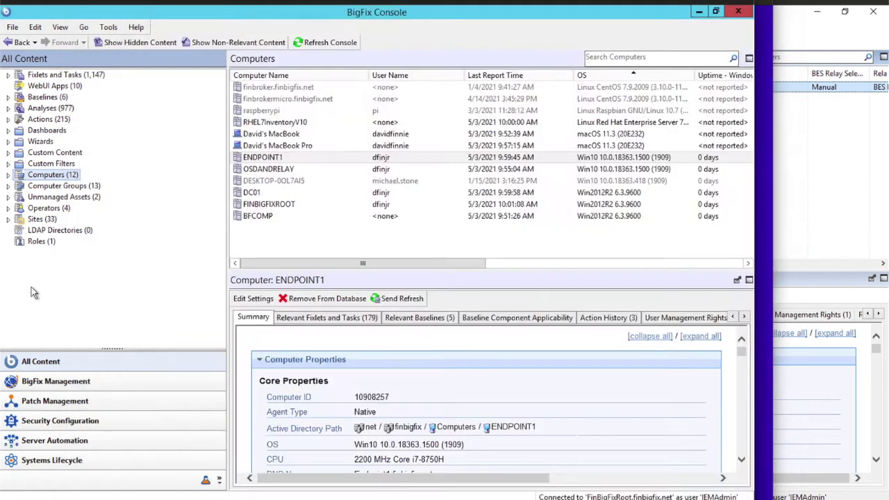
{"action": "left_click", "coordinate": [96, 77]}
{"action": "left_click", "coordinate": [605, 61]}
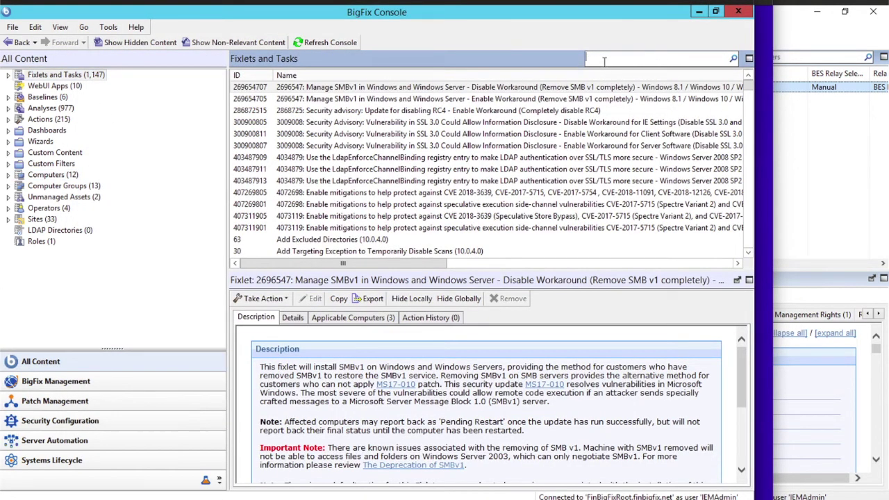
{"action": "type", "text": "masthead"}
{"action": "left_click", "coordinate": [489, 87]}
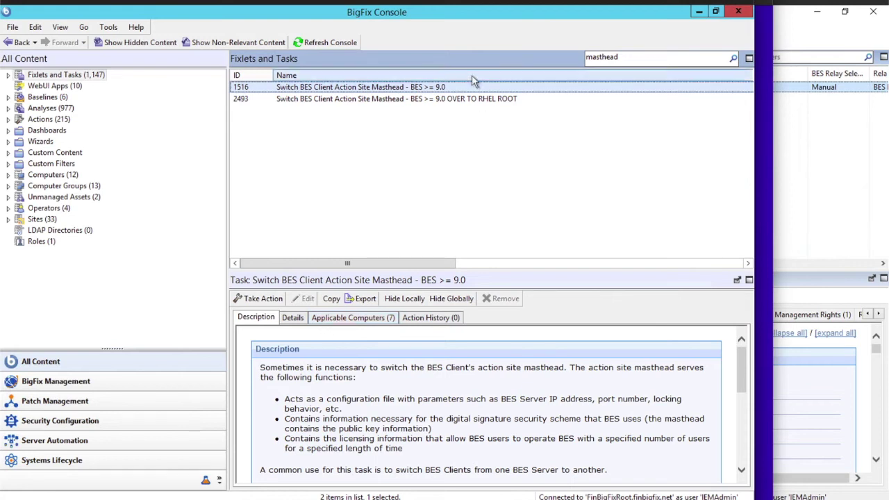
{"action": "left_click", "coordinate": [479, 102]}
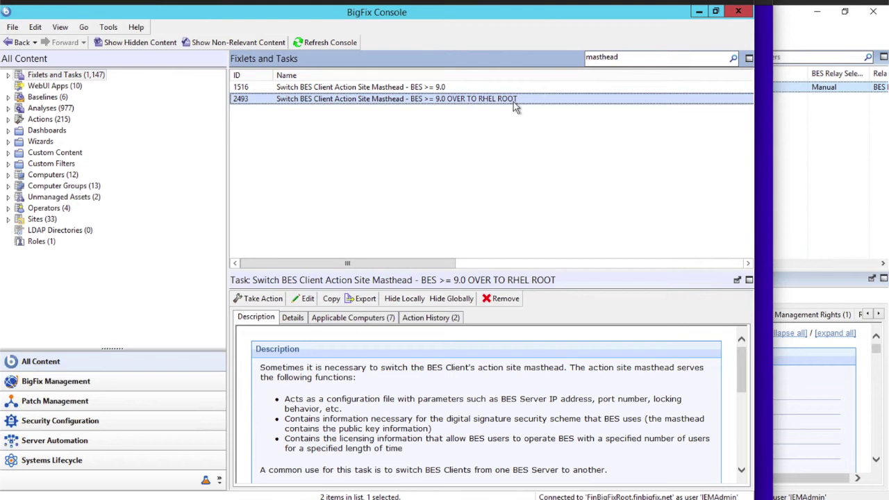
Open a copy of the original masthead switch task, examine the host and folder in its action script's download URL, and discard the copy.
{"action": "left_click", "coordinate": [464, 90]}
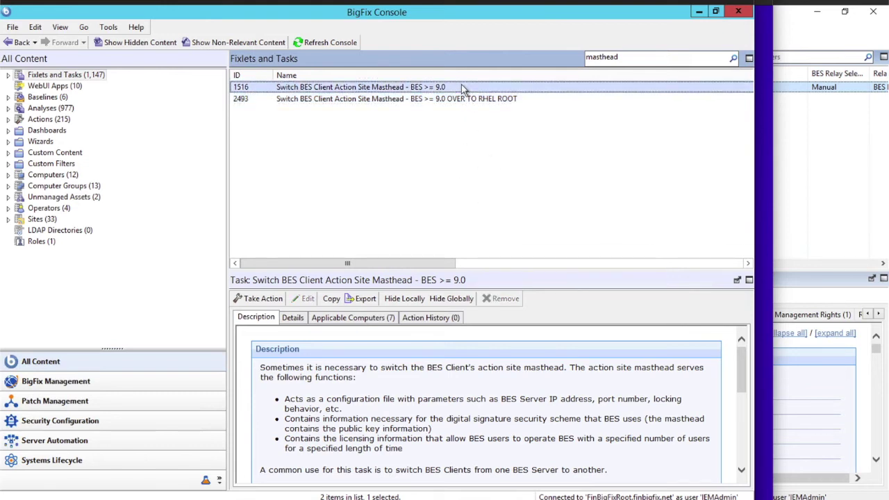
{"action": "left_click", "coordinate": [332, 299]}
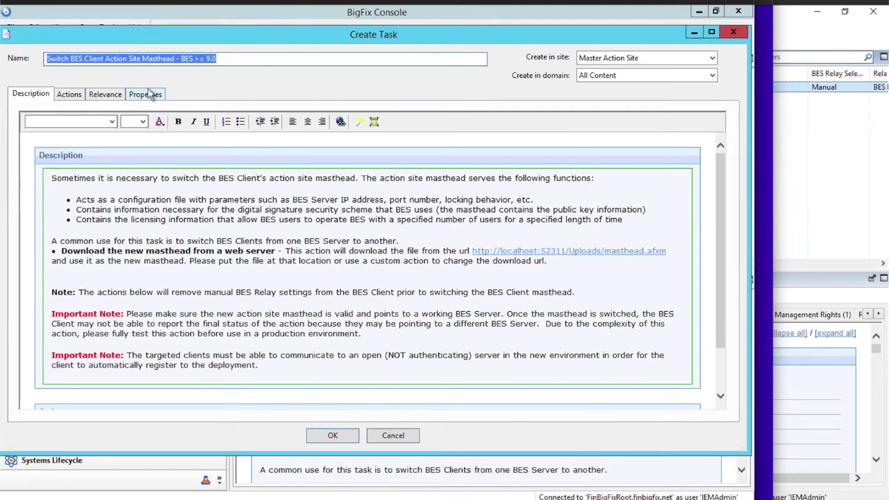
{"action": "left_click", "coordinate": [70, 94]}
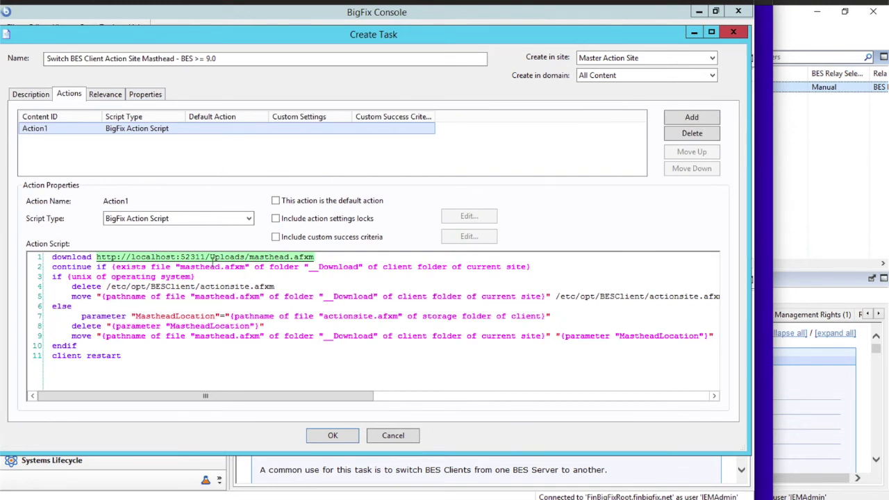
{"action": "double_click", "coordinate": [156, 257]}
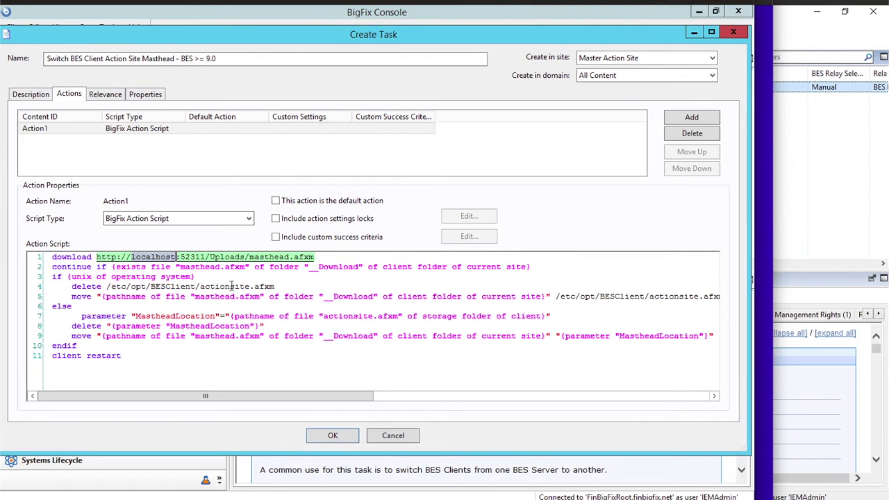
{"action": "double_click", "coordinate": [226, 257]}
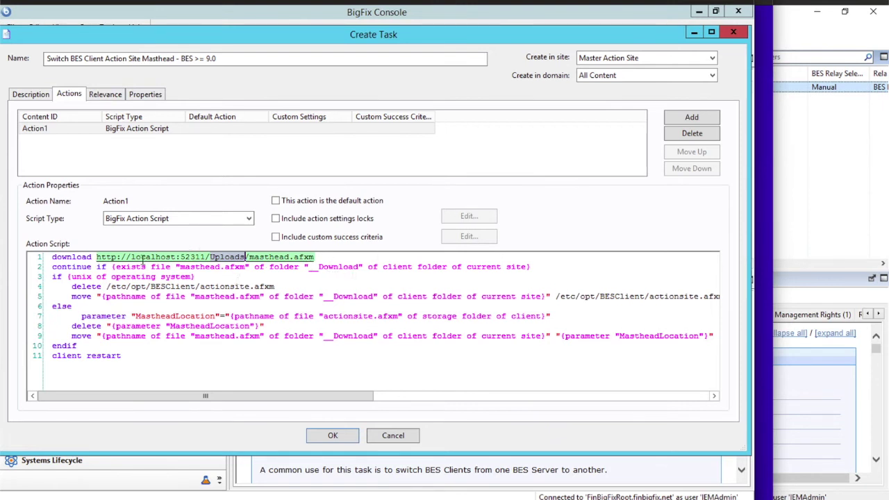
{"action": "double_click", "coordinate": [149, 257]}
{"action": "double_click", "coordinate": [222, 257]}
{"action": "left_click", "coordinate": [733, 32]}
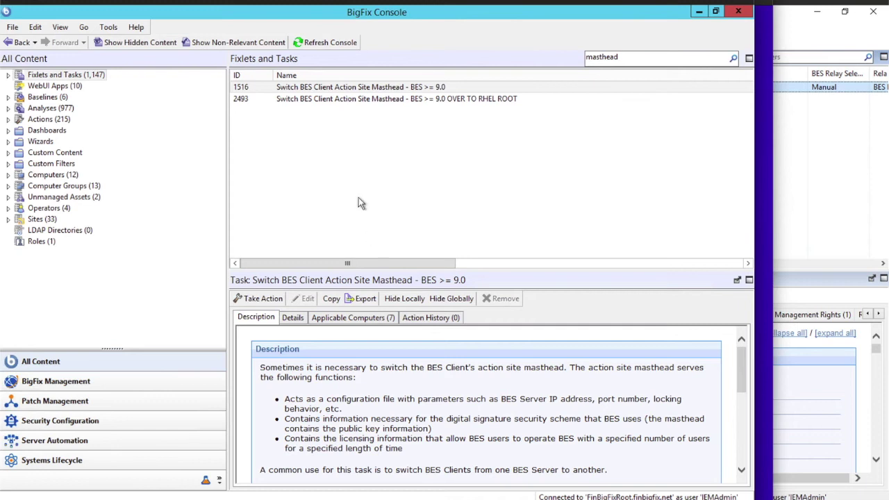
Open the OVER TO RHEL ROOT task's action script, examine the host and folder in its download URL, and close it without changes.
{"action": "left_click", "coordinate": [363, 99]}
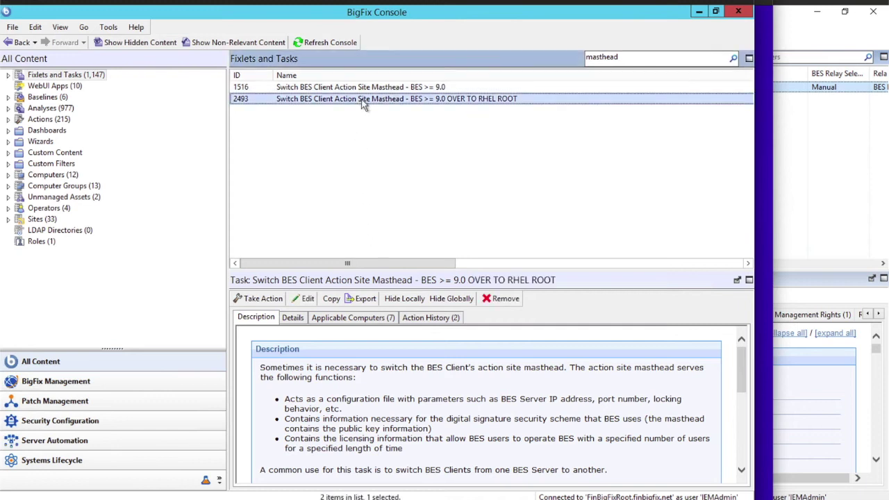
{"action": "left_click", "coordinate": [306, 299]}
{"action": "left_click", "coordinate": [67, 96]}
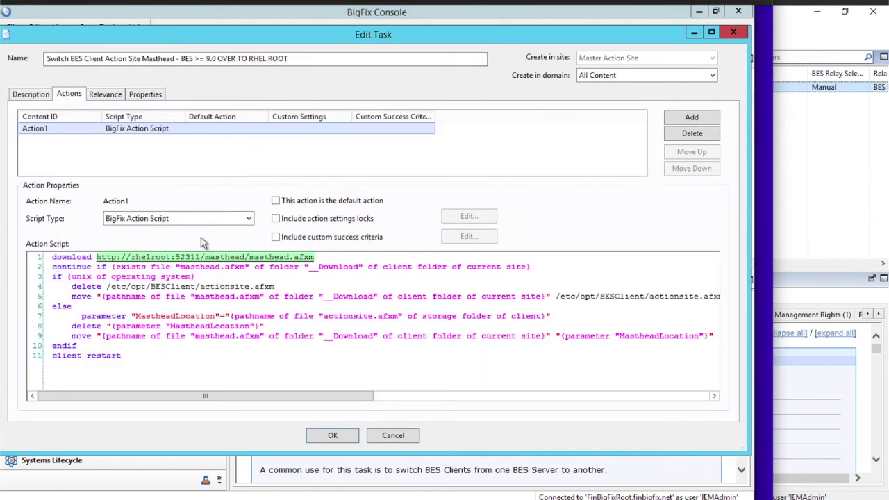
{"action": "double_click", "coordinate": [152, 257]}
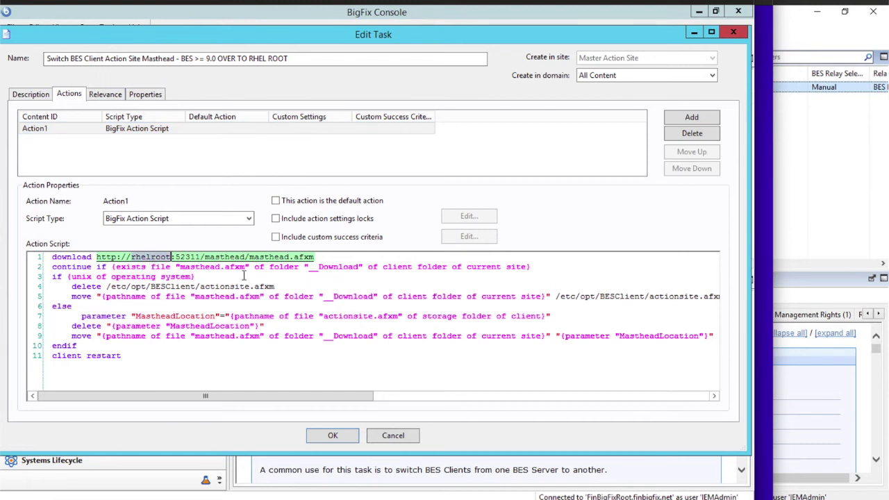
{"action": "left_click", "coordinate": [231, 257]}
{"action": "double_click", "coordinate": [231, 258]}
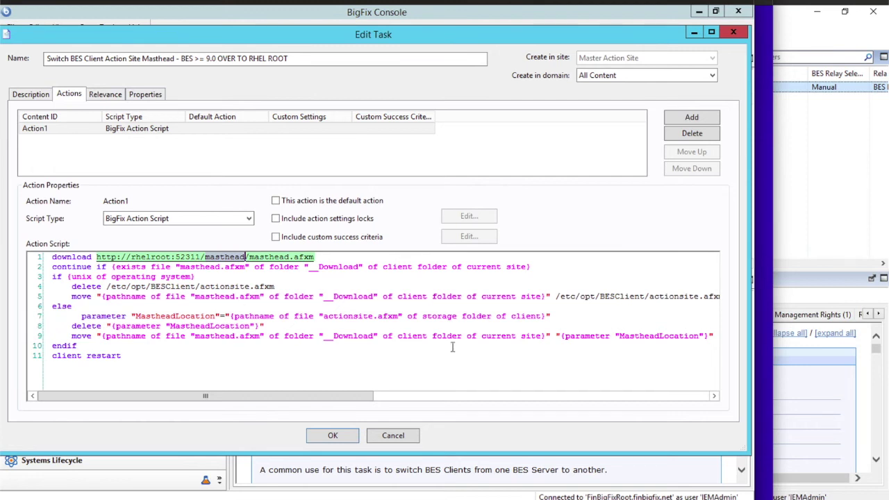
{"action": "left_click", "coordinate": [393, 435]}
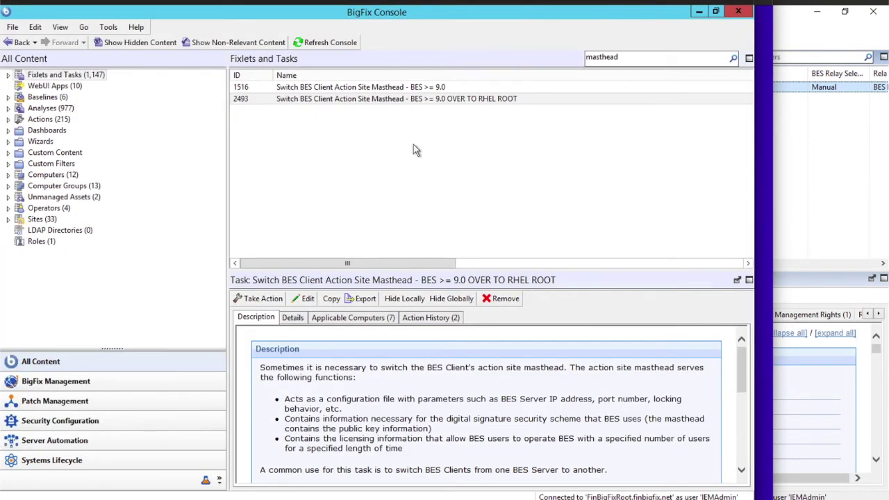
Deploy the Switch BES Client Action Site Masthead OVER TO RHEL ROOT task to ENDPOINT1.
{"action": "left_click", "coordinate": [258, 298]}
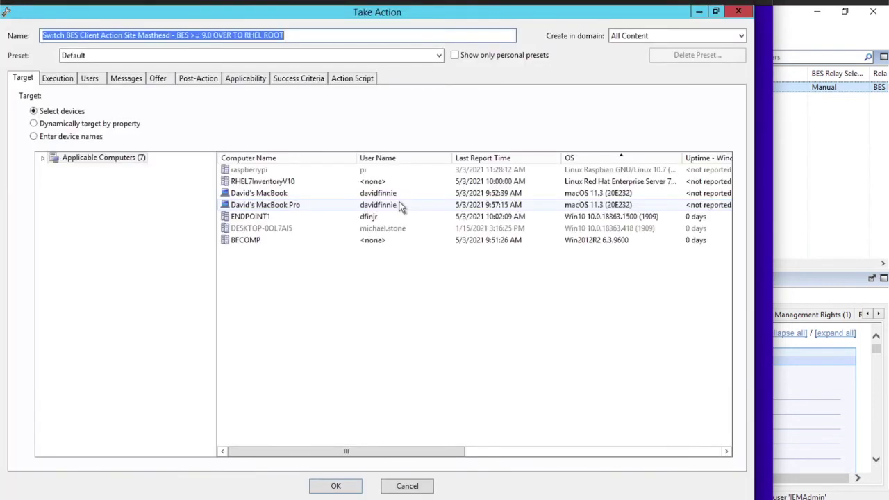
{"action": "left_click", "coordinate": [270, 219]}
{"action": "left_click", "coordinate": [351, 486]}
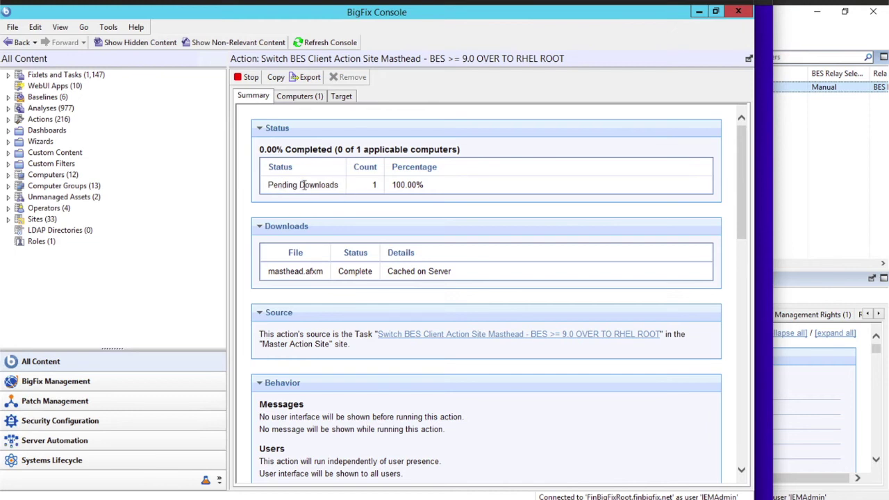
Check the action's status and the RHEL root console's computer list, and view ENDPOINT1's details there.
{"action": "left_click", "coordinate": [807, 4]}
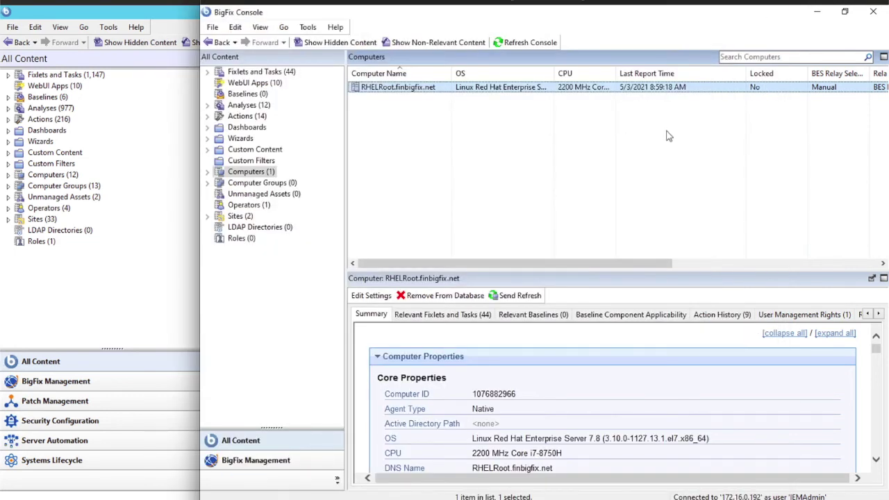
{"action": "left_click", "coordinate": [171, 5]}
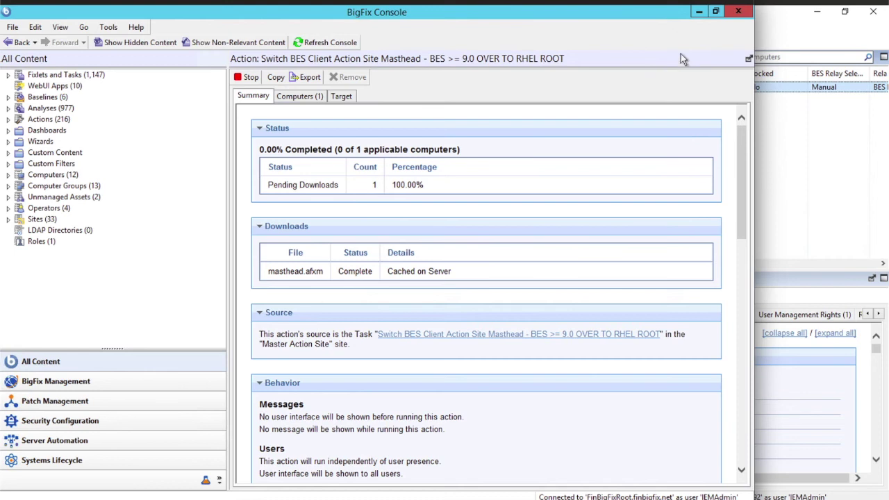
{"action": "left_click", "coordinate": [738, 11]}
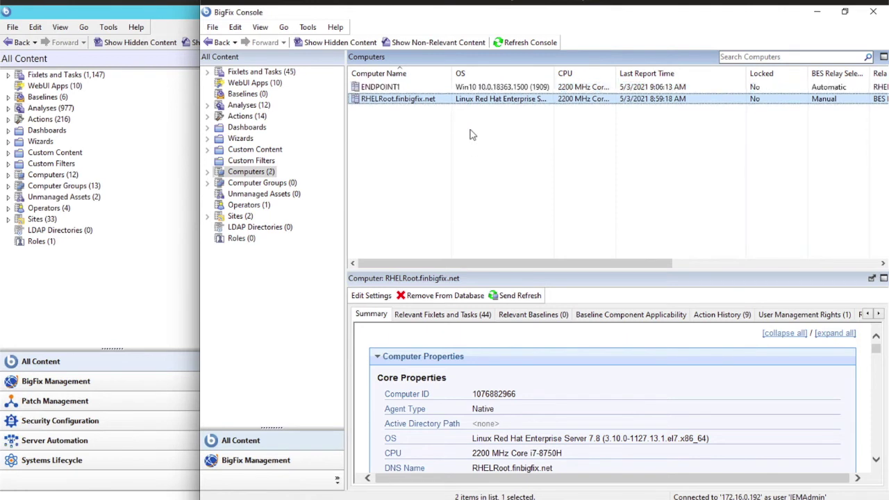
{"action": "left_click", "coordinate": [474, 91]}
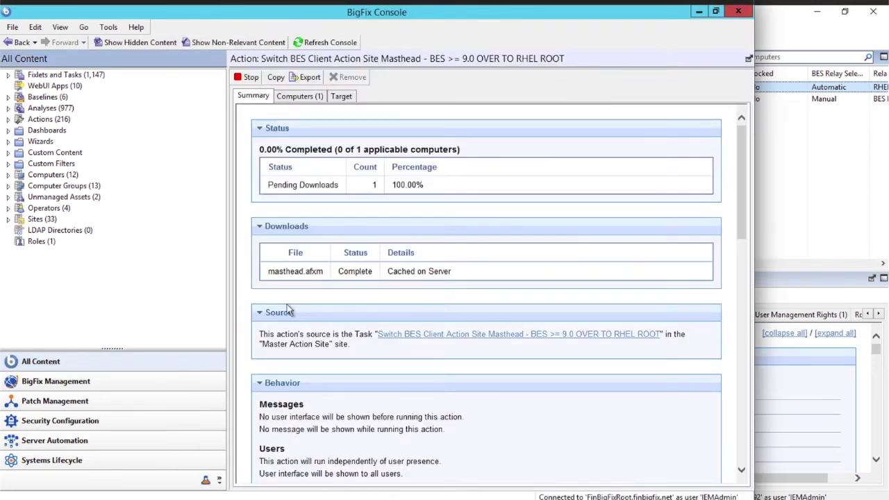
Open the action's source task, examine its relevance clauses, especially the one on the relay and main gather services, and close it without changes.
{"action": "left_click", "coordinate": [420, 335]}
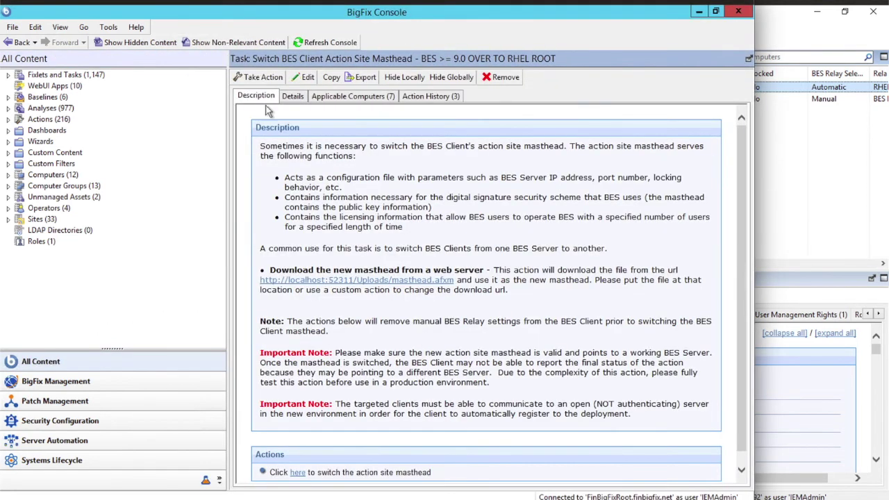
{"action": "left_click", "coordinate": [306, 77]}
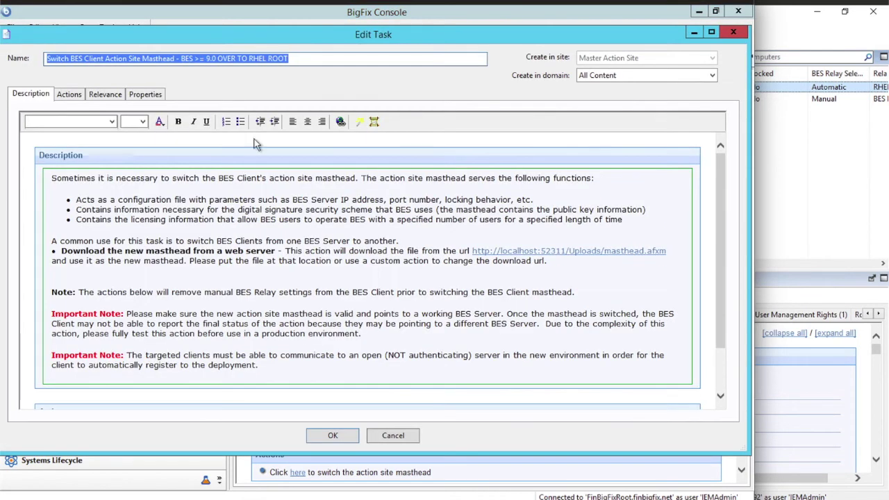
{"action": "left_click", "coordinate": [105, 96]}
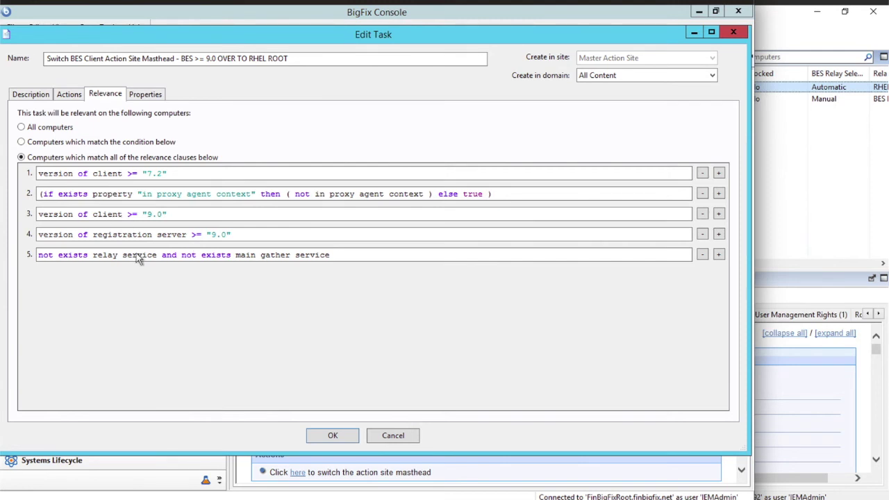
{"action": "left_click_drag", "start_coordinate": [137, 255], "coordinate": [206, 256]}
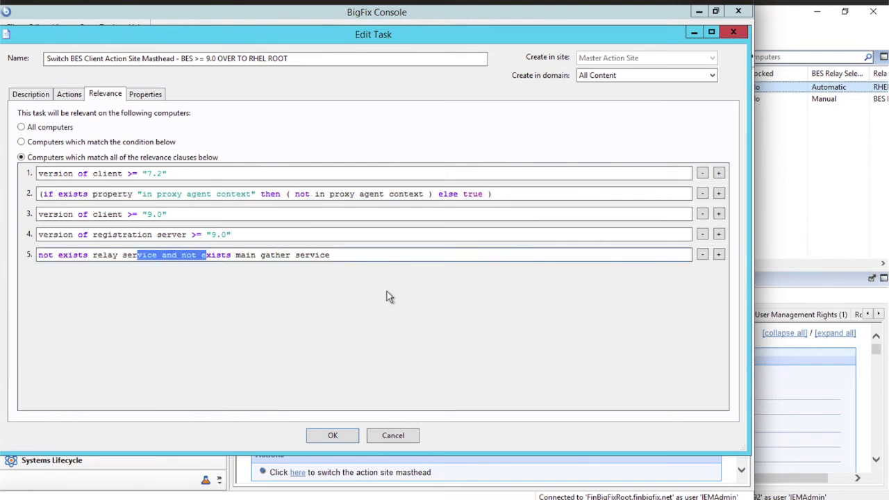
{"action": "left_click", "coordinate": [342, 255]}
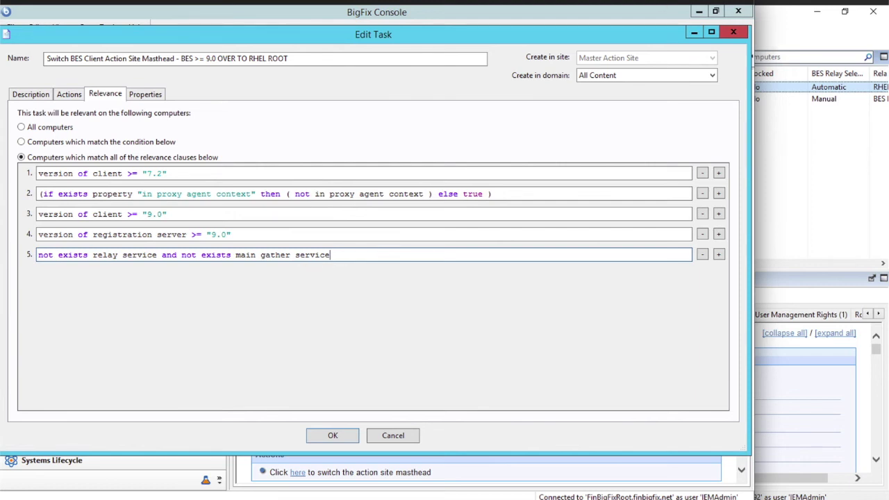
{"action": "key", "text": "alt+Tab"}
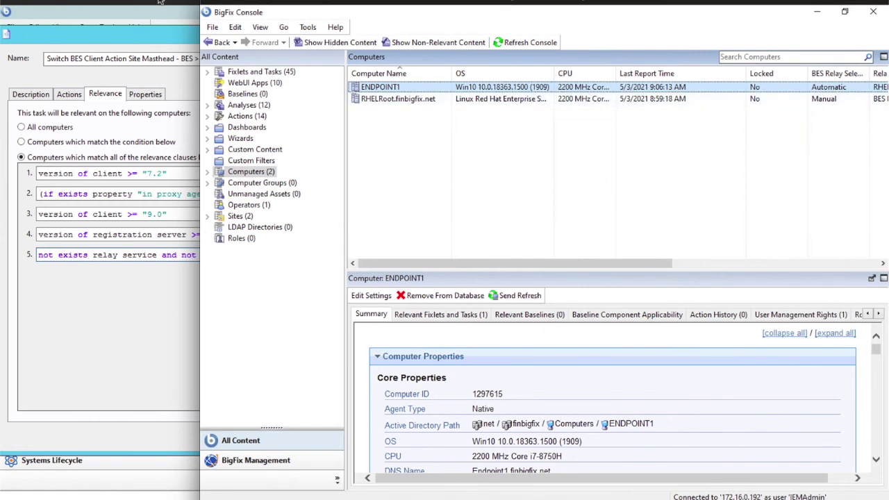
{"action": "left_click", "coordinate": [154, 26]}
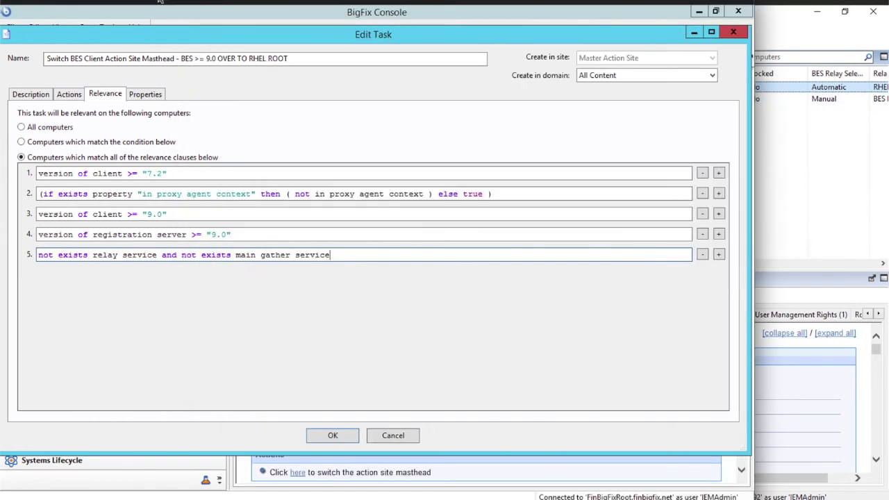
{"action": "left_click", "coordinate": [732, 33]}
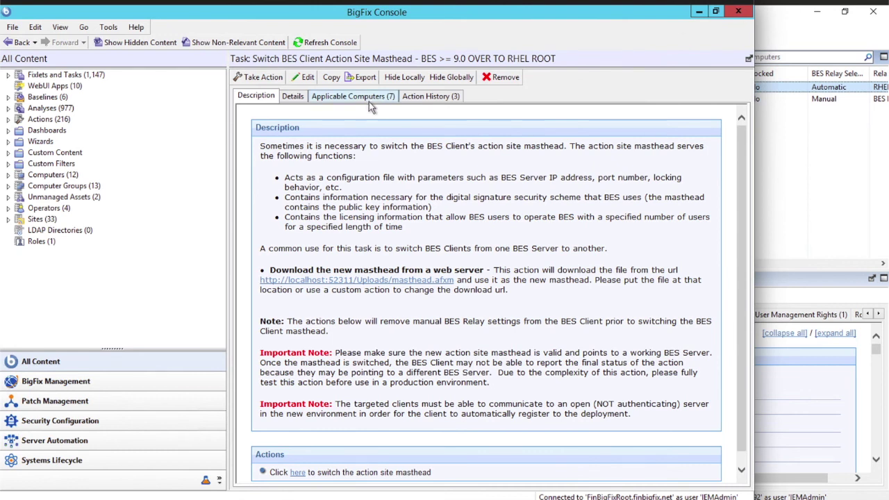
View ENDPOINT1's details in the Windows root console's computer list.
{"action": "left_click", "coordinate": [73, 175]}
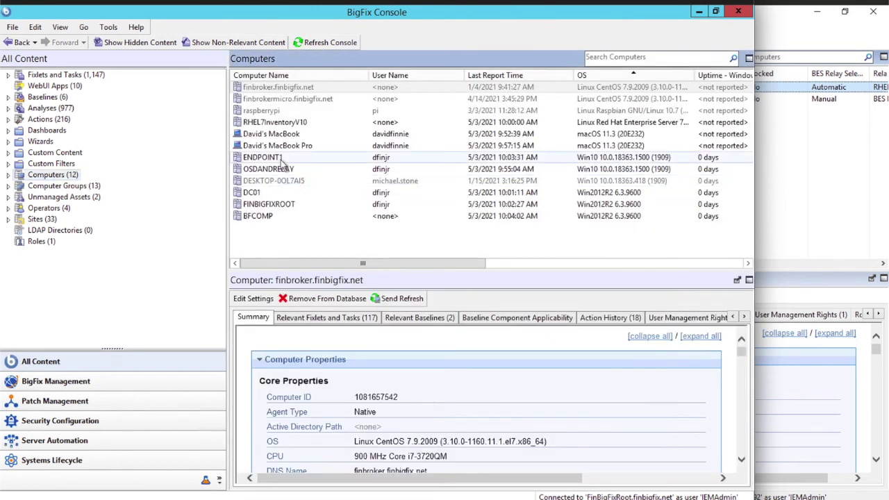
{"action": "left_click", "coordinate": [524, 159]}
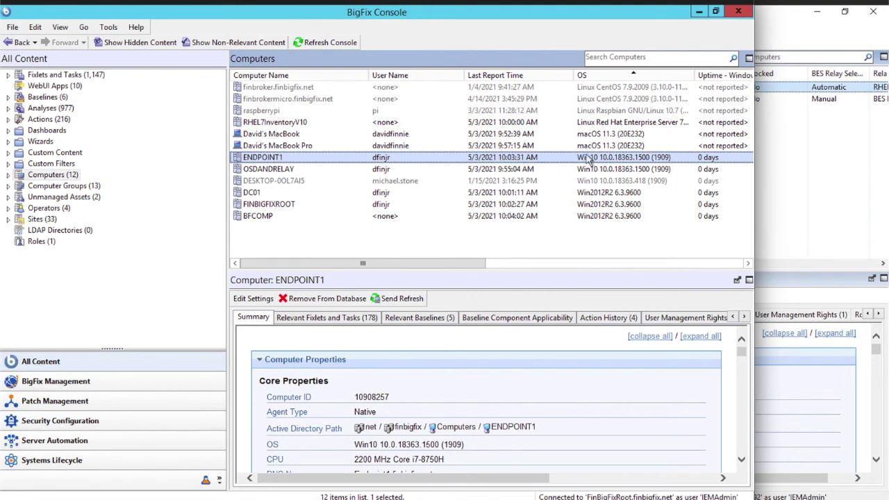
{"action": "right_click", "coordinate": [782, 68]}
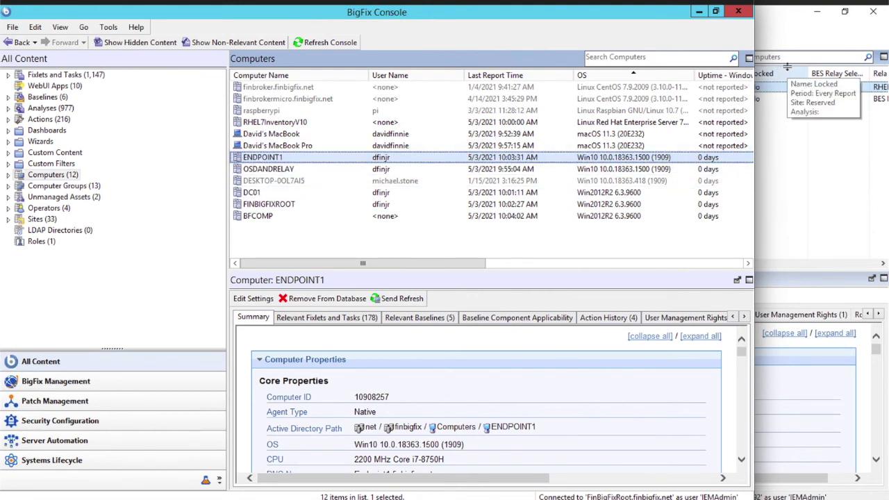
In the RHEL root console, search the Fixlets and Tasks for "masthead", select the FROM RHEL TO WINDOWS task and widen the Name column.
{"action": "left_click", "coordinate": [808, 7]}
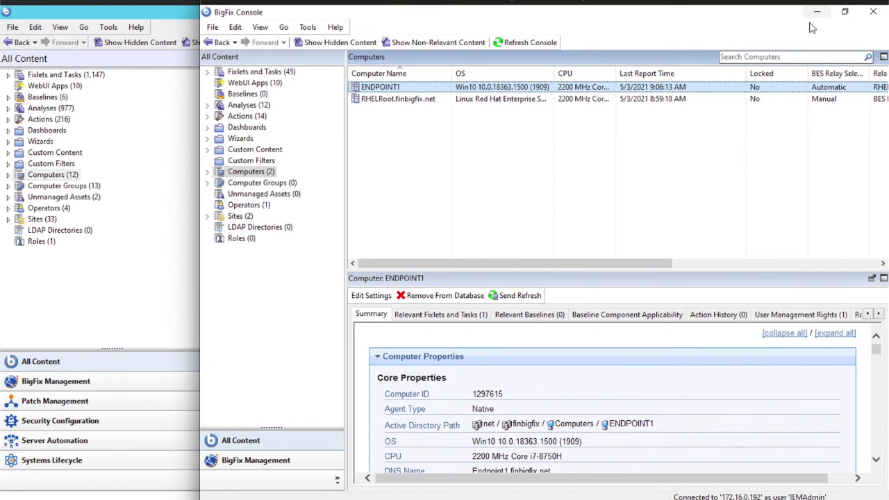
{"action": "left_click", "coordinate": [276, 72]}
{"action": "left_click", "coordinate": [728, 59]}
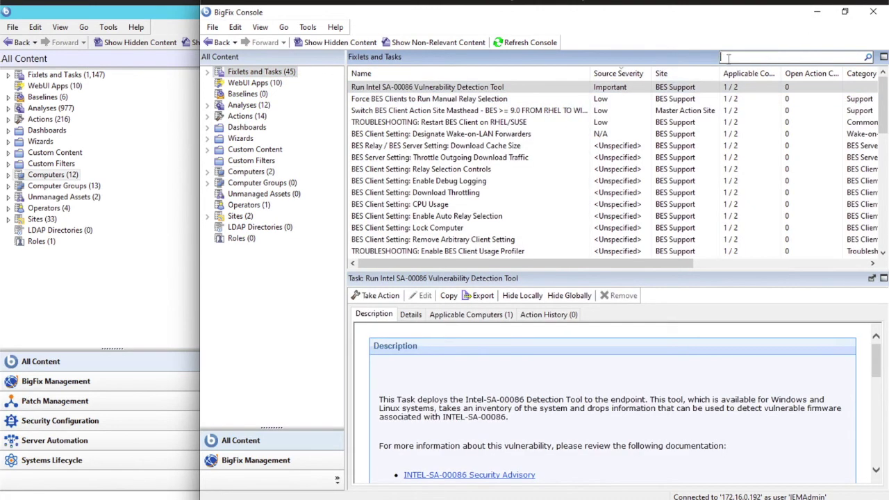
{"action": "type", "text": "masthead"}
{"action": "left_click", "coordinate": [560, 88]}
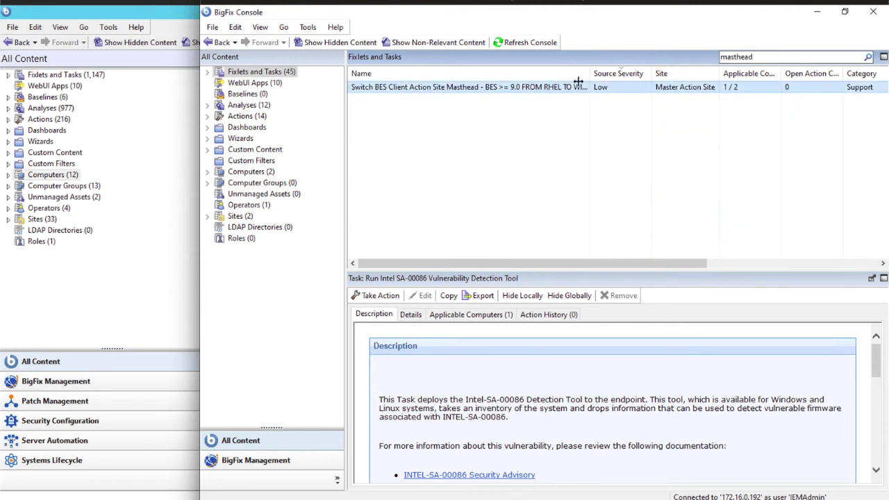
{"action": "left_click_drag", "start_coordinate": [651, 73], "coordinate": [648, 73]}
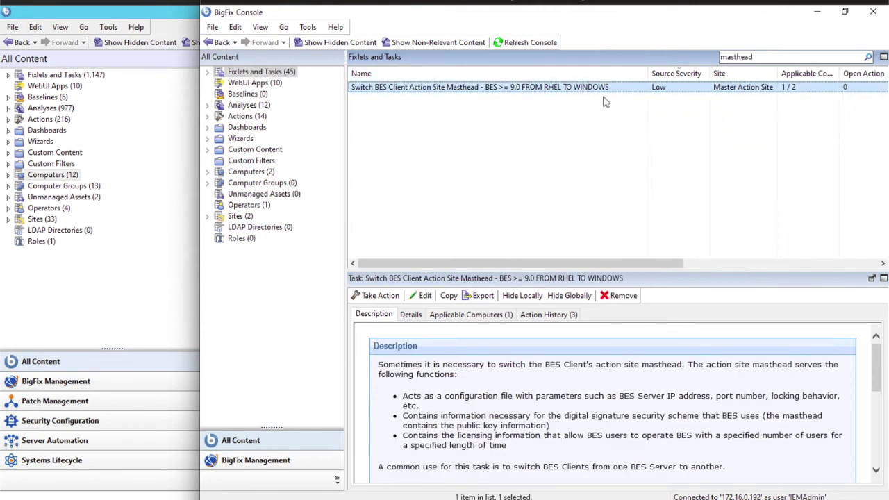
Open the FROM RHEL TO WINDOWS task's action script, examine the host in its download URL, and close it without changes.
{"action": "left_click", "coordinate": [422, 296]}
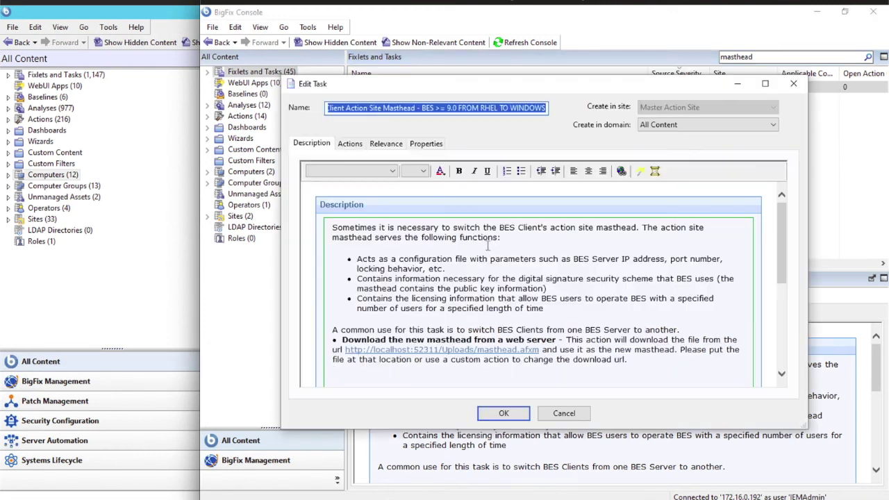
{"action": "left_click", "coordinate": [349, 143]}
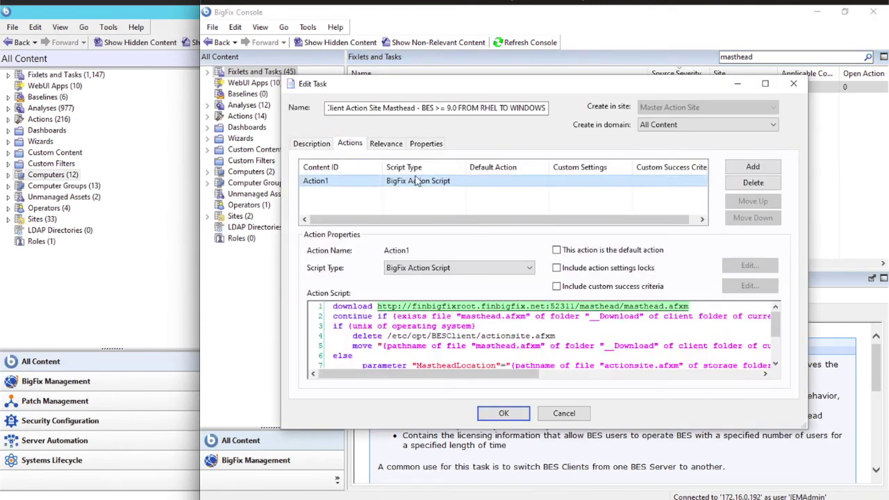
{"action": "double_click", "coordinate": [439, 306]}
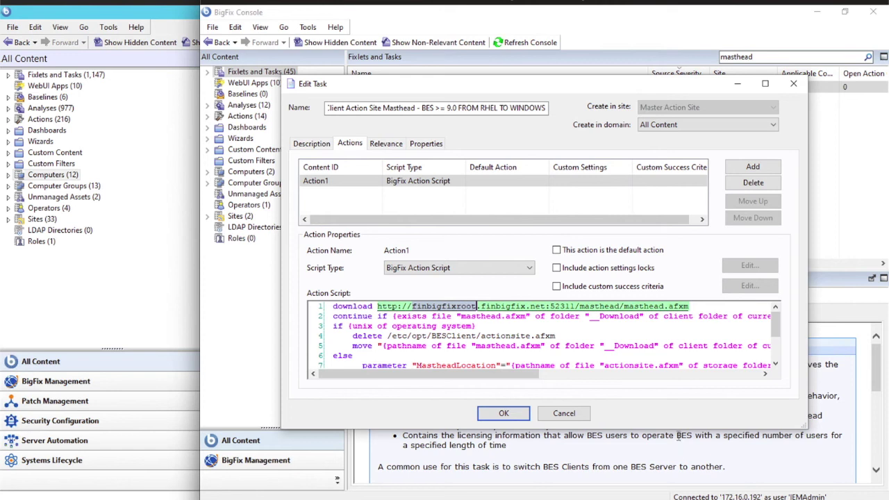
{"action": "left_click", "coordinate": [564, 414]}
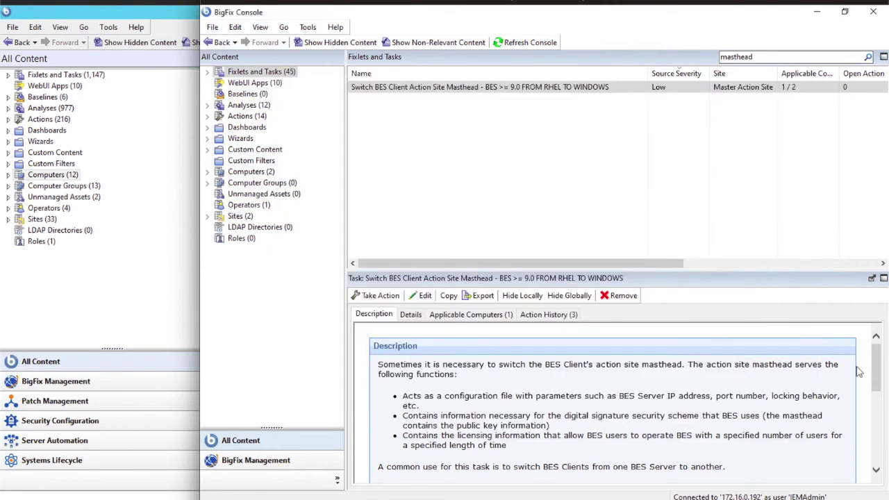
Deploy the FROM RHEL TO WINDOWS masthead task to ENDPOINT1 and check the Windows root console's computer list.
{"action": "left_click", "coordinate": [375, 296]}
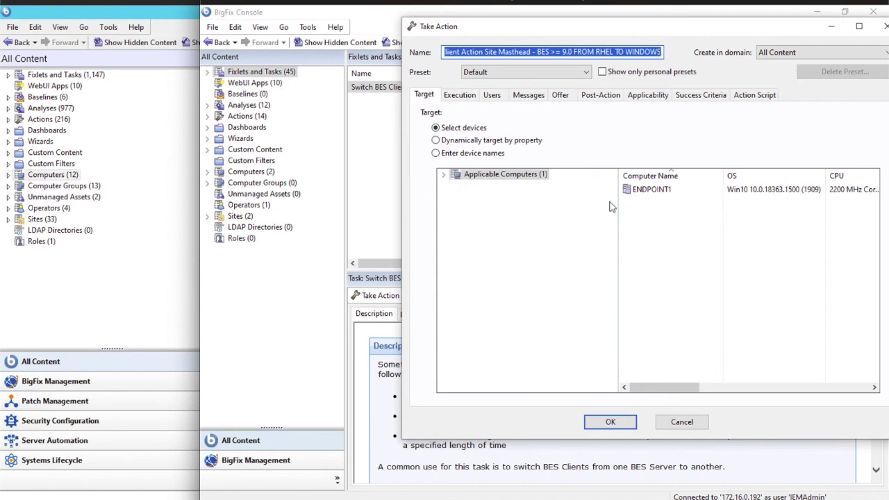
{"action": "left_click", "coordinate": [639, 192]}
{"action": "left_click", "coordinate": [610, 422]}
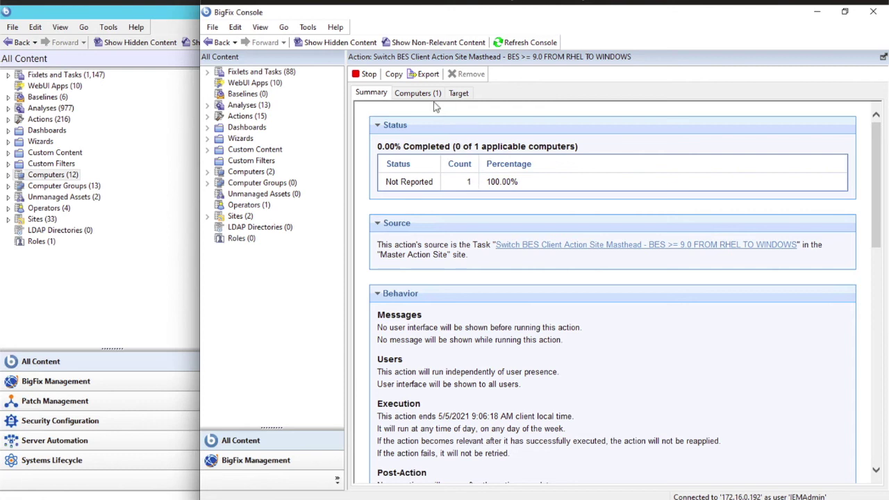
{"action": "left_click", "coordinate": [159, 281]}
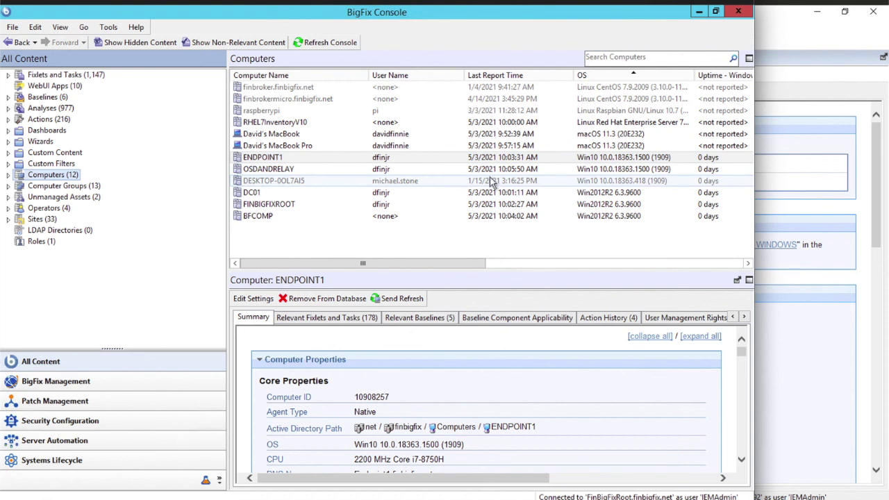
From the RHEL root action's source task, copy the masthead download URL out of the action script, cancel the edit and return to the action.
{"action": "left_click", "coordinate": [813, 5]}
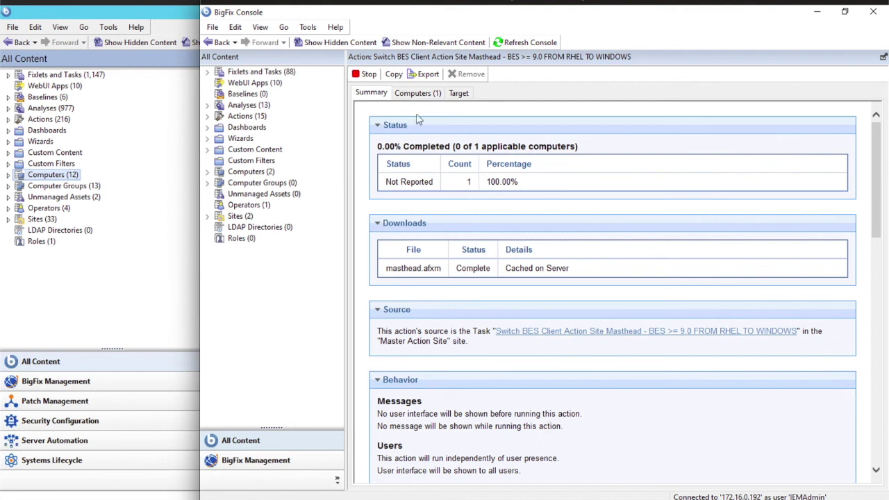
{"action": "left_click", "coordinate": [568, 332]}
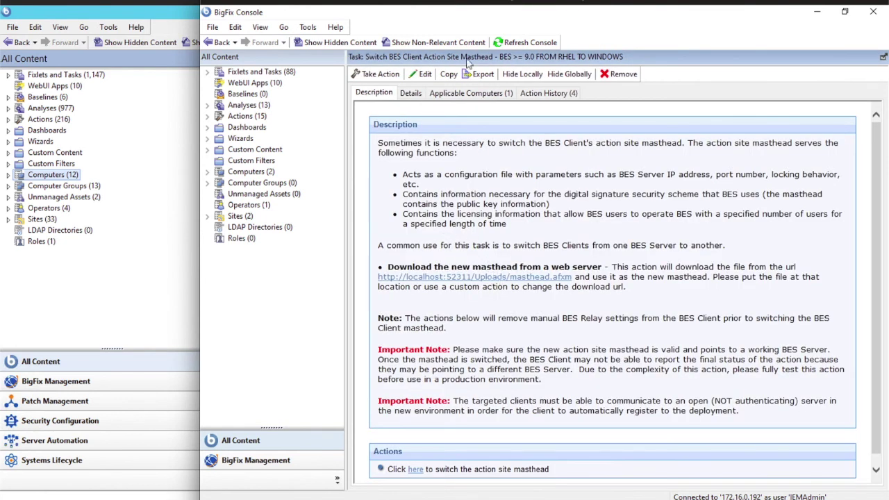
{"action": "left_click", "coordinate": [423, 74]}
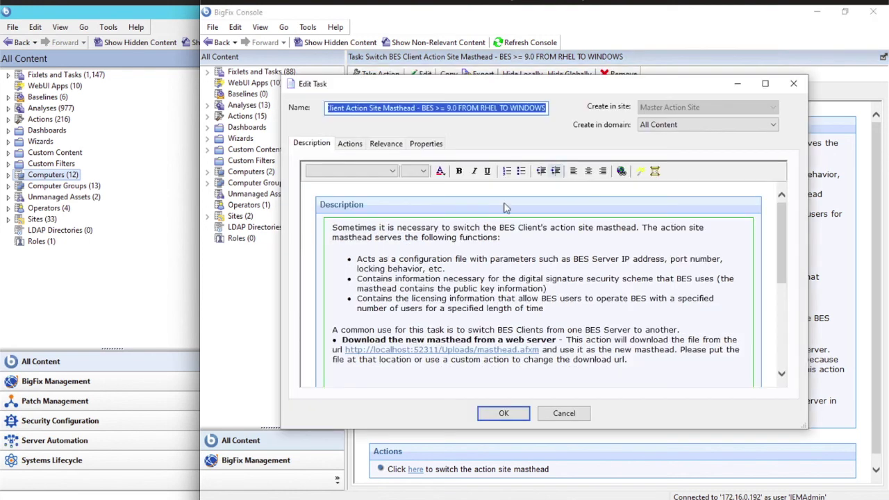
{"action": "left_click", "coordinate": [350, 143]}
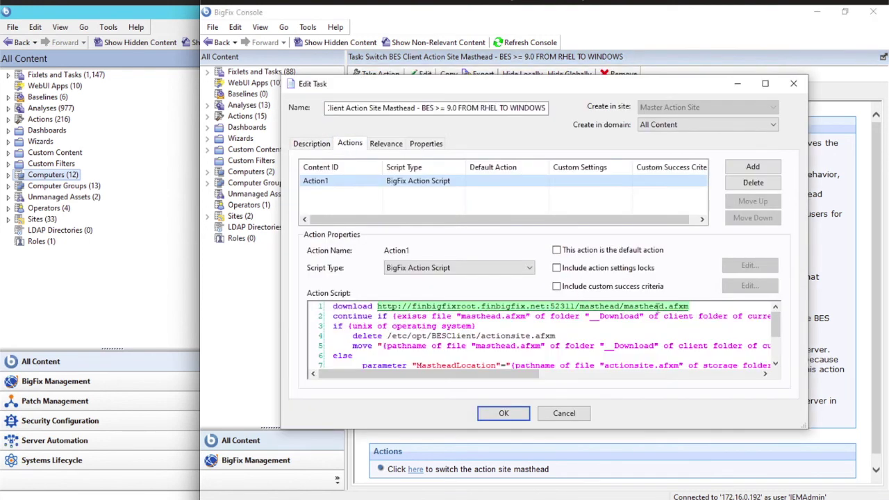
{"action": "left_click_drag", "start_coordinate": [695, 305], "coordinate": [379, 306]}
{"action": "key", "text": "ctrl+c"}
{"action": "right_click", "coordinate": [393, 312]}
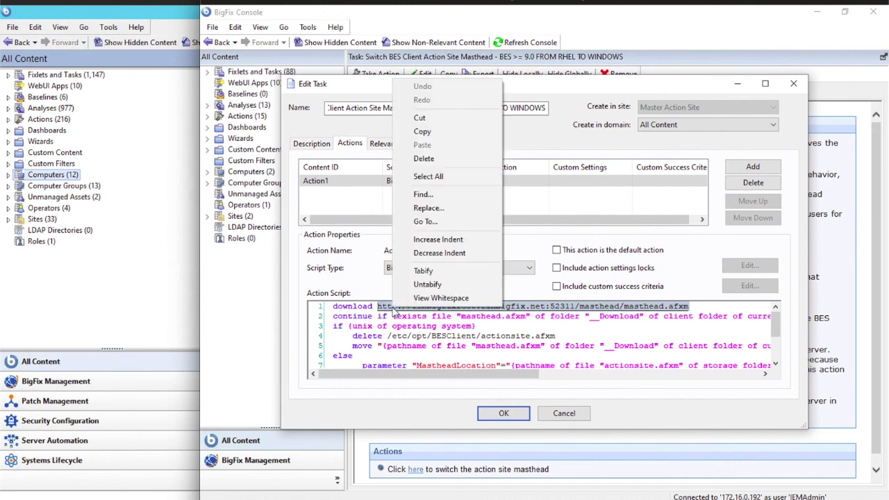
{"action": "left_click", "coordinate": [424, 132]}
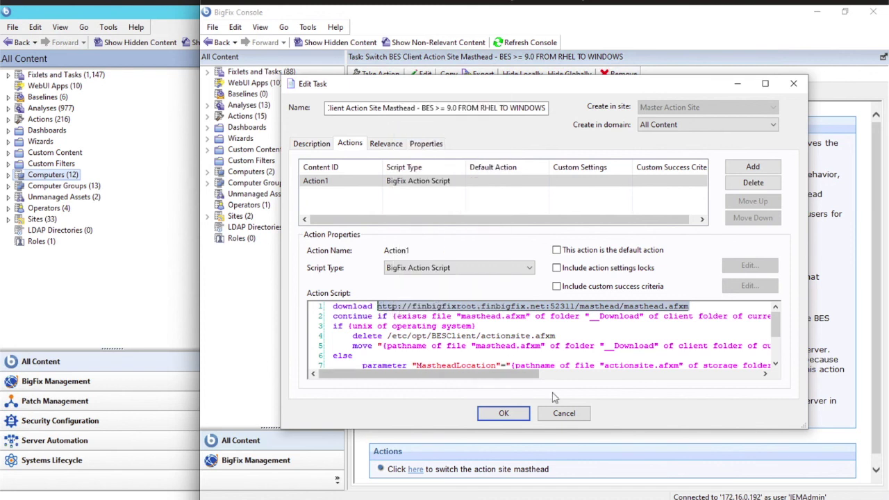
{"action": "left_click", "coordinate": [564, 412]}
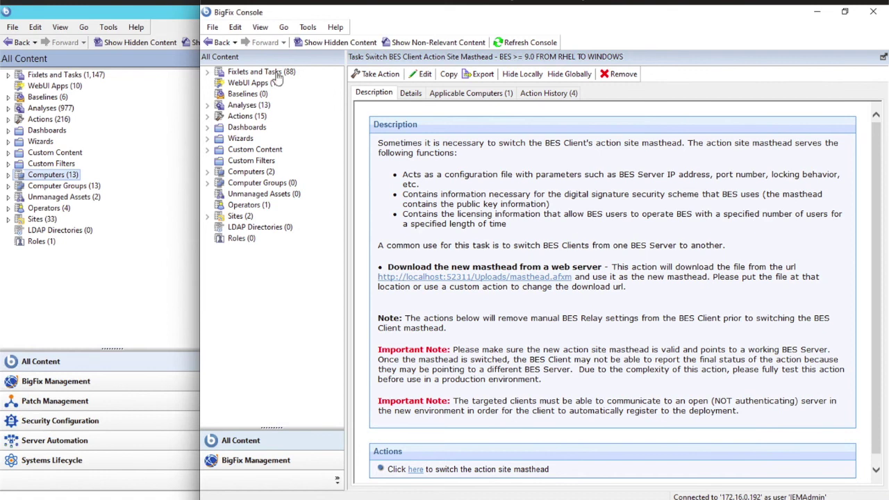
{"action": "left_click", "coordinate": [220, 43]}
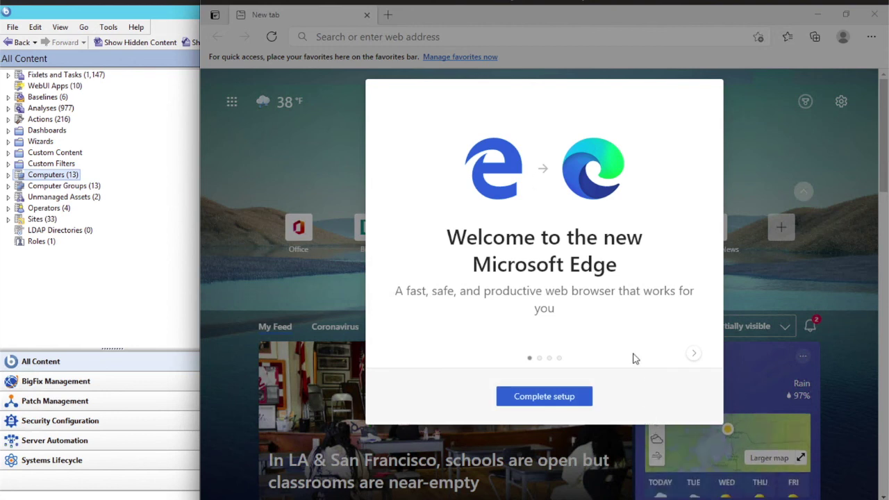
{"action": "left_click", "coordinate": [581, 396]}
{"action": "left_click", "coordinate": [709, 91]}
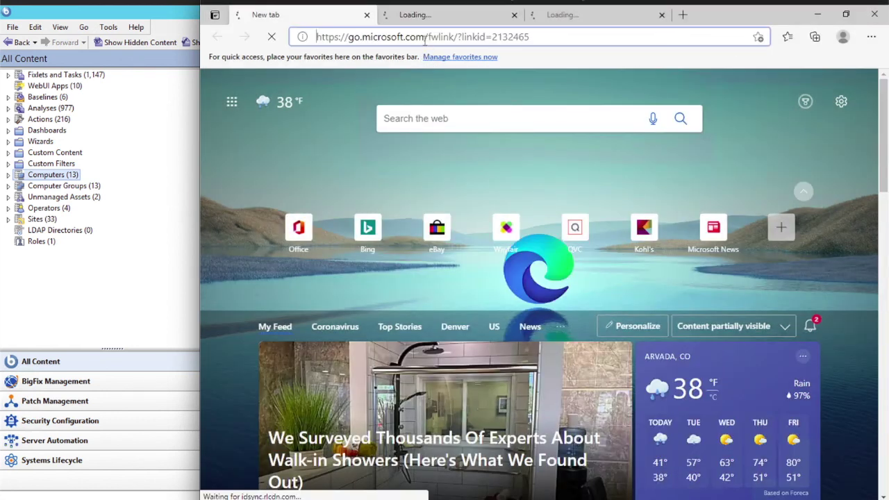
{"action": "left_click", "coordinate": [425, 37]}
{"action": "left_click", "coordinate": [514, 15]}
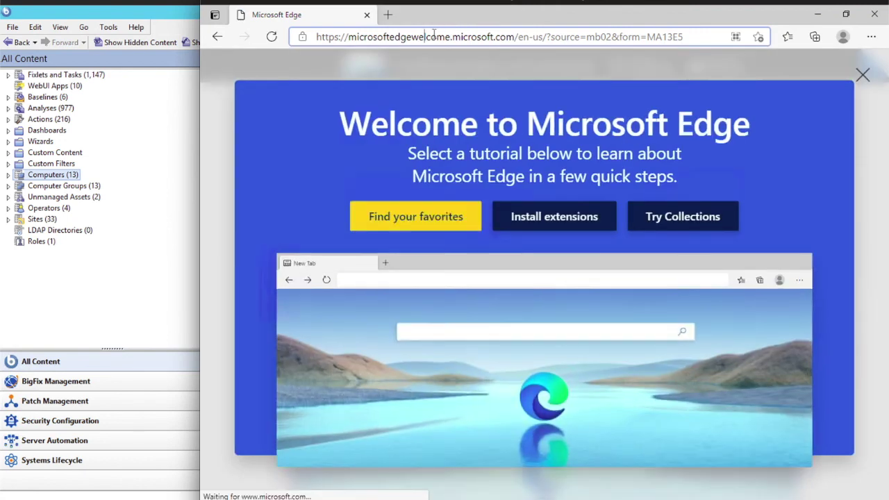
{"action": "left_click", "coordinate": [514, 15]}
{"action": "double_click", "coordinate": [434, 37]}
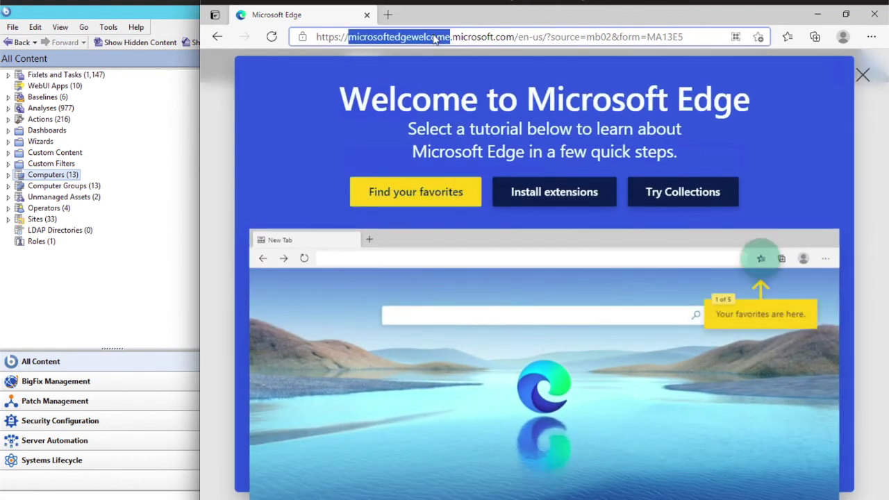
{"action": "left_click", "coordinate": [435, 37]}
{"action": "key", "text": "ctrl+v"}
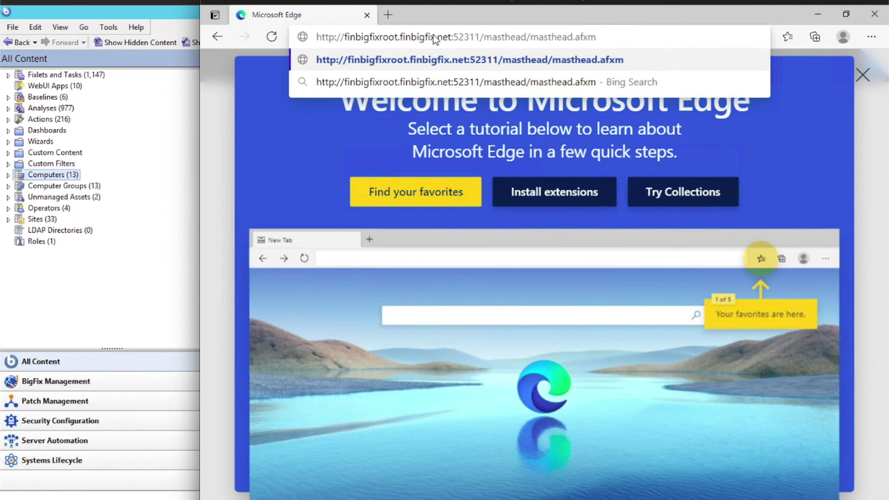
{"action": "key", "text": "Return"}
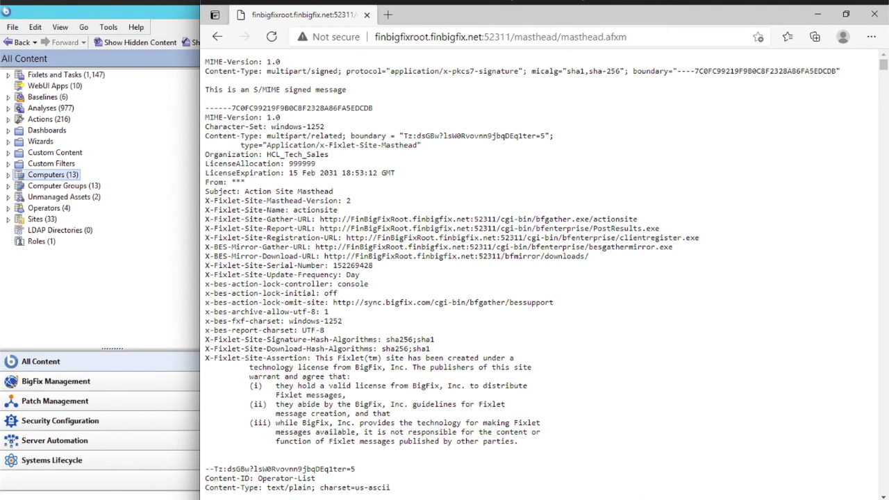
Switch back to the RHEL root BigFix Console and check the masthead action's status for ENDPOINT1 and its summary.
{"action": "key", "text": "alt+Tab"}
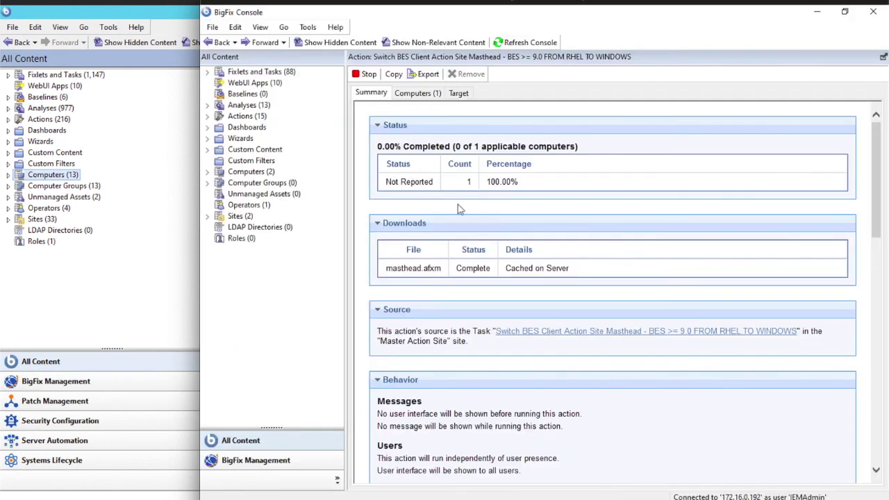
{"action": "left_click", "coordinate": [426, 93]}
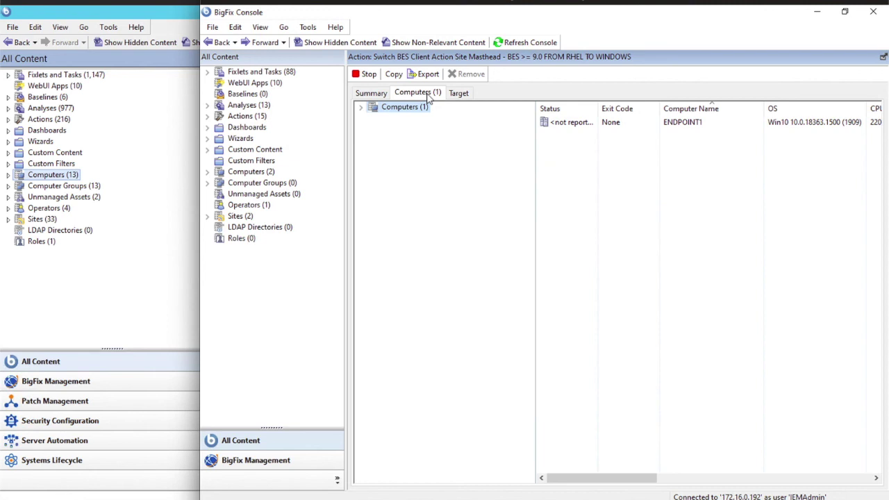
{"action": "left_click", "coordinate": [649, 122]}
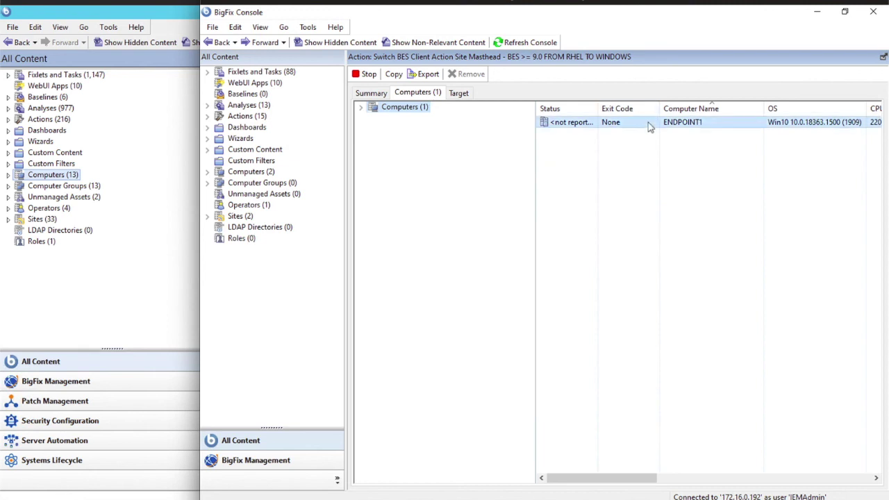
{"action": "left_click", "coordinate": [375, 93]}
Compare the report times and details of the two ENDPOINT1 entries in the Windows root console's computer list.
{"action": "left_click", "coordinate": [45, 175]}
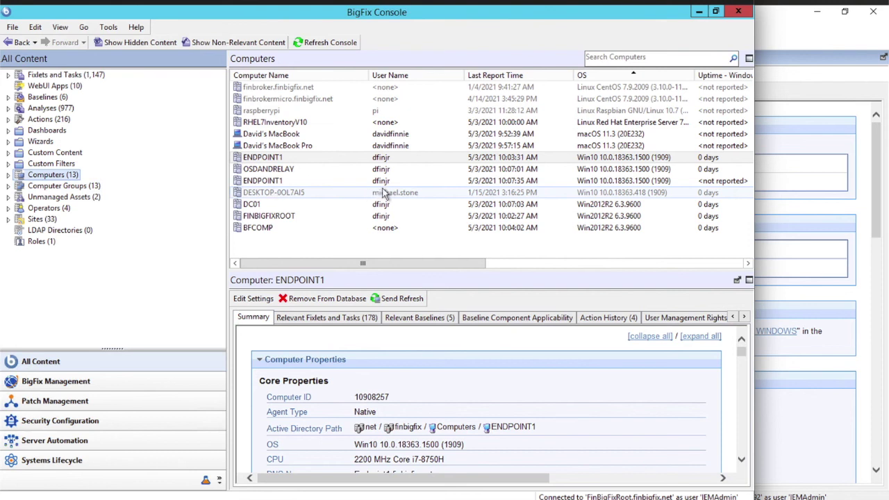
{"action": "left_click", "coordinate": [508, 179]}
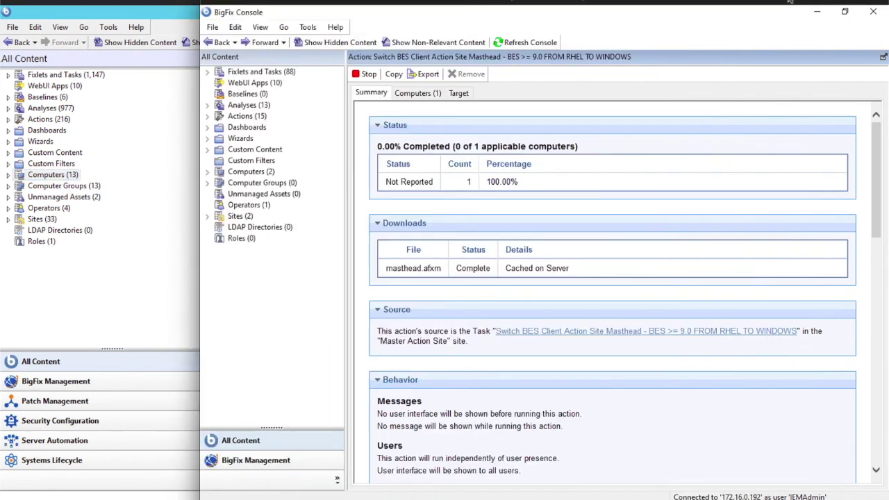
{"action": "left_click", "coordinate": [791, 9]}
{"action": "left_click", "coordinate": [167, 8]}
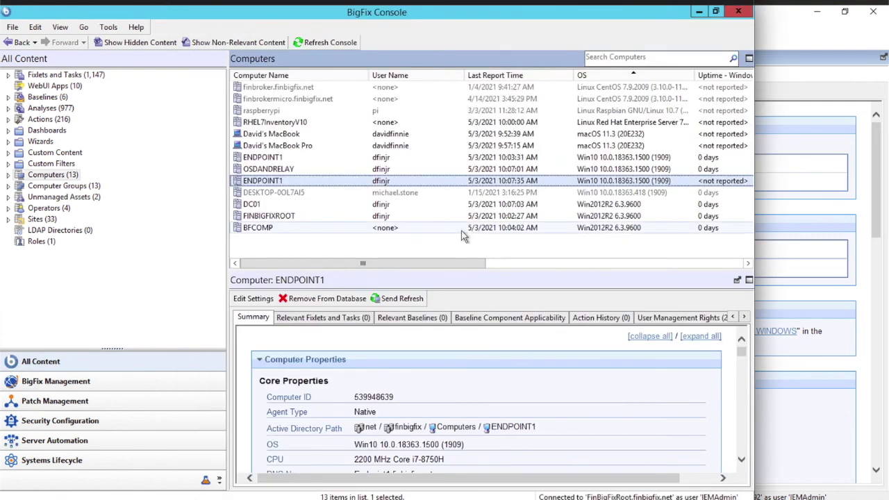
{"action": "left_click", "coordinate": [354, 157]}
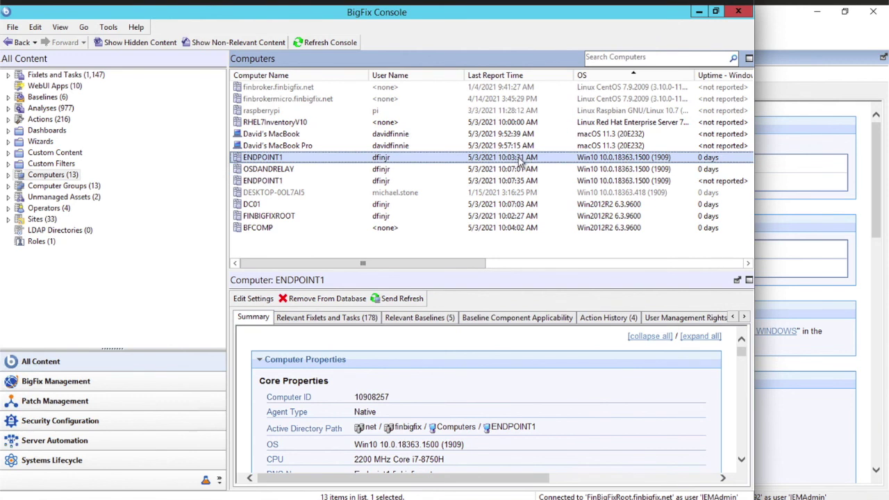
{"action": "left_click", "coordinate": [528, 181]}
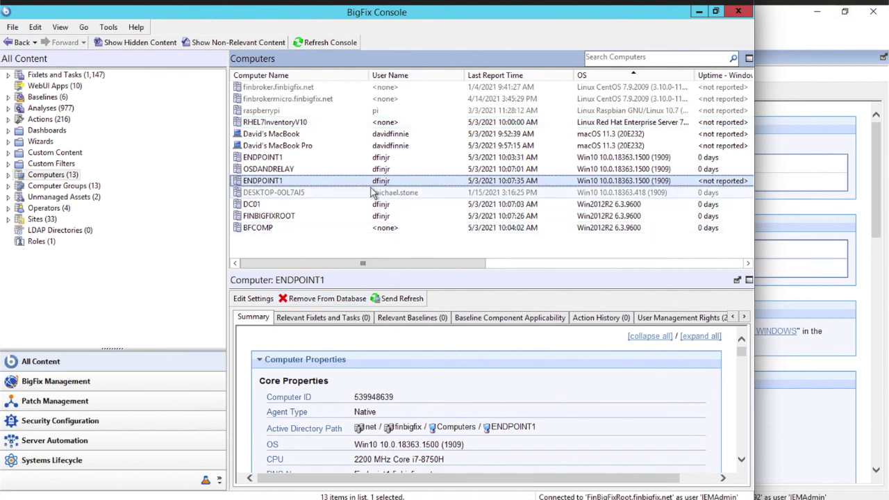
Remove the ENDPOINT1 entry last reported at 10:03:31 AM from the Windows root database, and view the remaining ENDPOINT1 entry's details.
{"action": "left_click", "coordinate": [277, 158]}
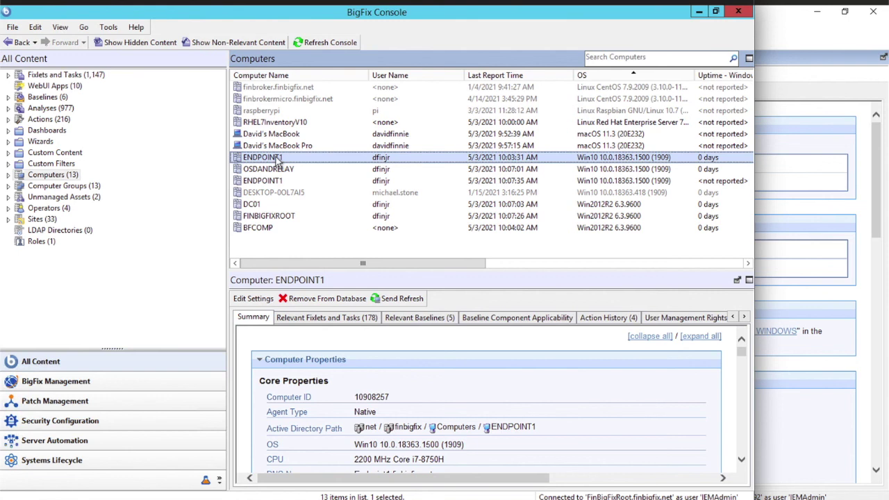
{"action": "right_click", "coordinate": [277, 159]}
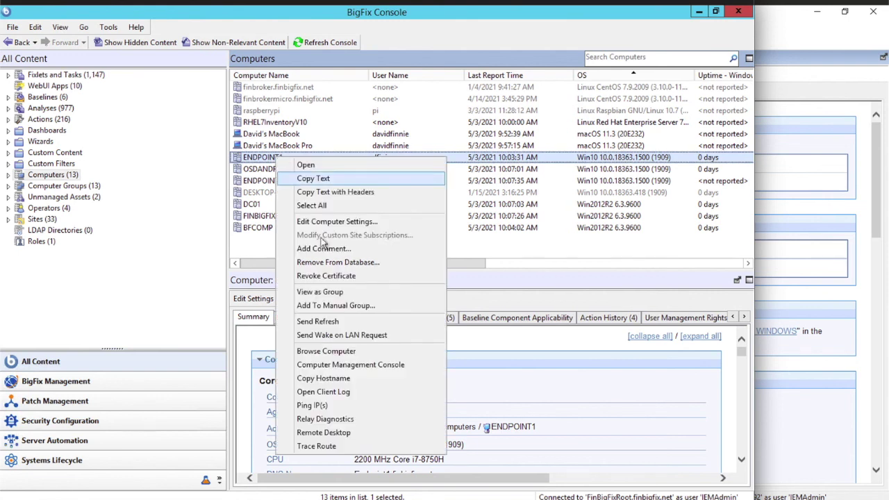
{"action": "left_click", "coordinate": [345, 263]}
{"action": "left_click", "coordinate": [439, 286]}
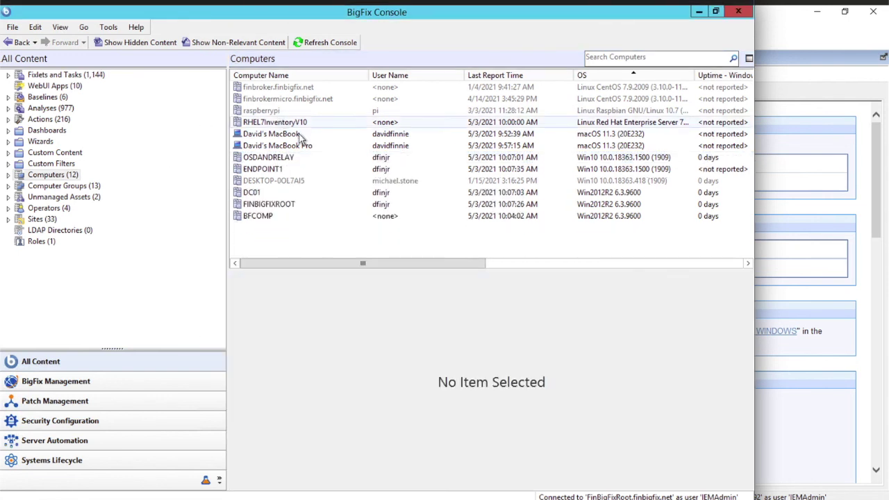
{"action": "left_click", "coordinate": [302, 169]}
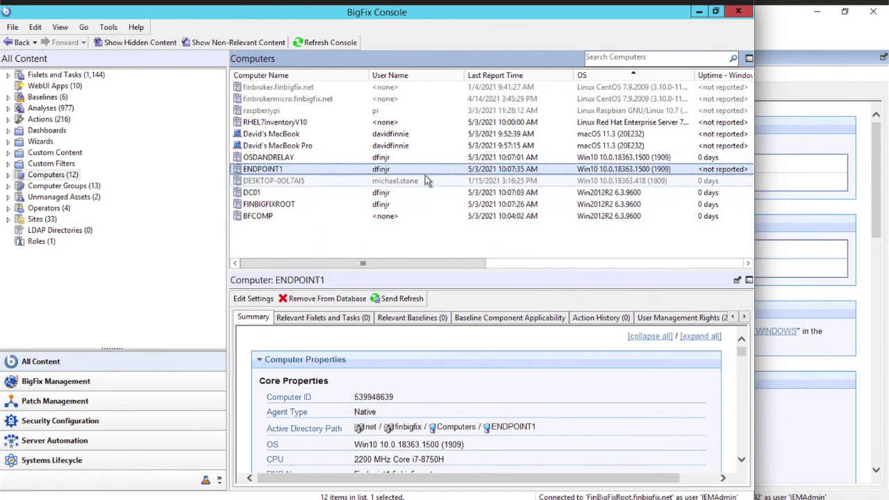